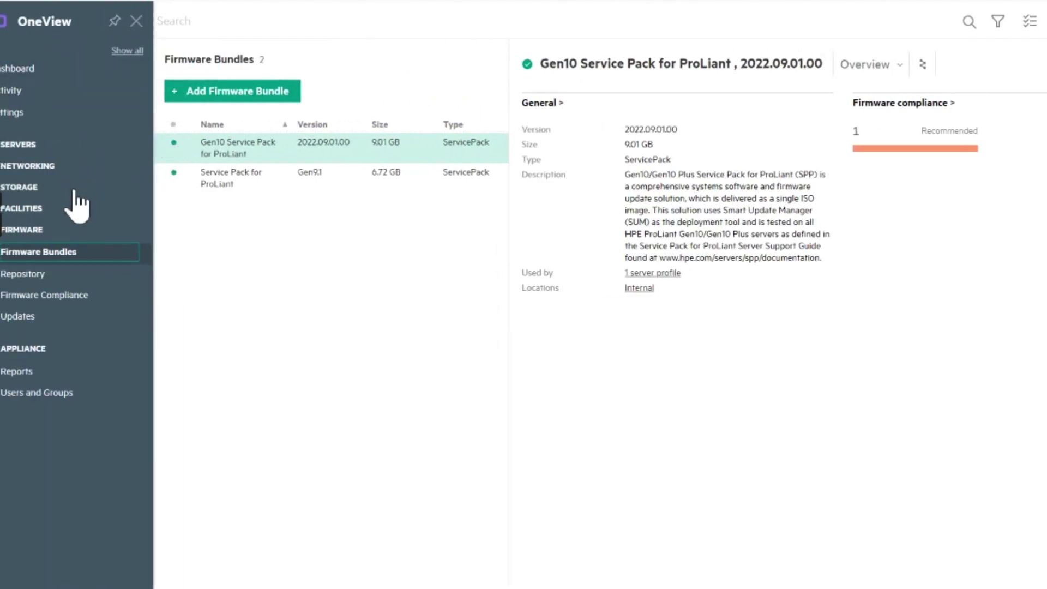
Step: Show the Firmware Bundles list with the Gen10 SPP 2022.09.01.00 (9.01 GB) details
{"action": "left_click", "coordinate": [66, 256]}
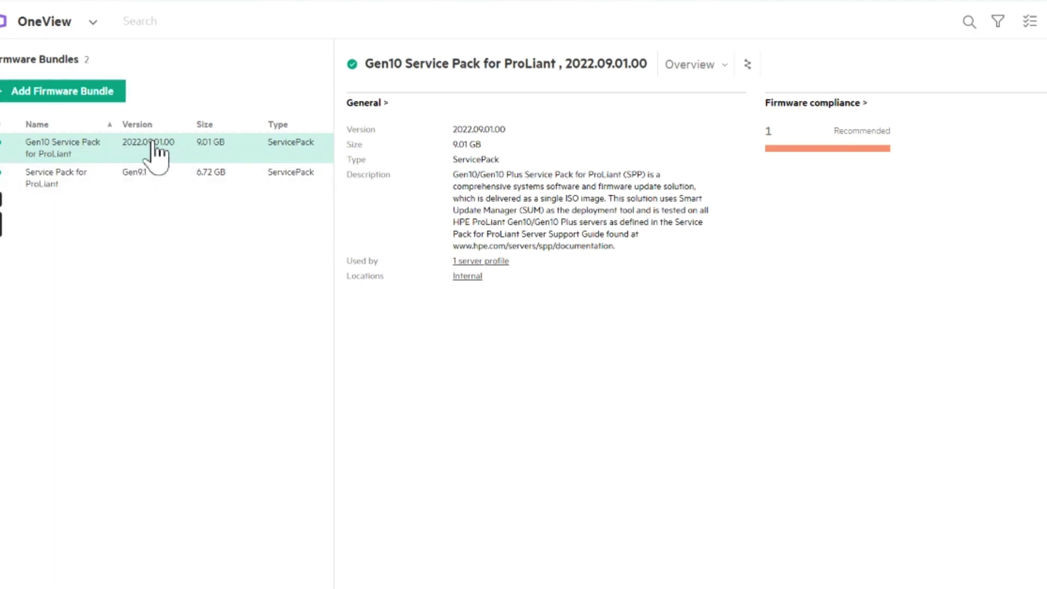
Step: Add the 9.84 GB gen10spp-2023.03.00.00 SPP ISO as a new firmware bundle
{"action": "left_click", "coordinate": [49, 92]}
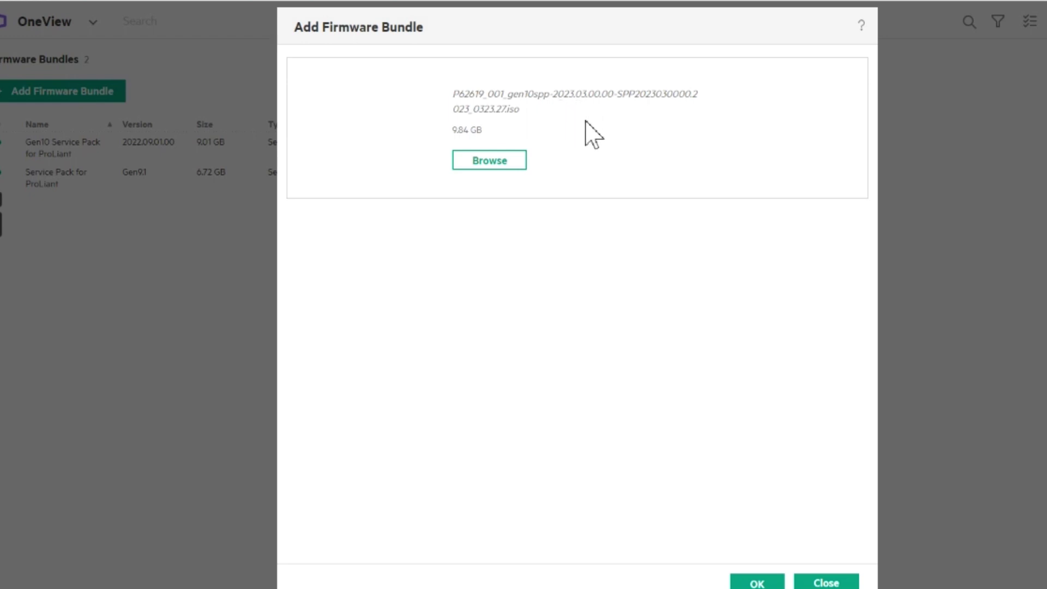
{"action": "left_click", "coordinate": [757, 582]}
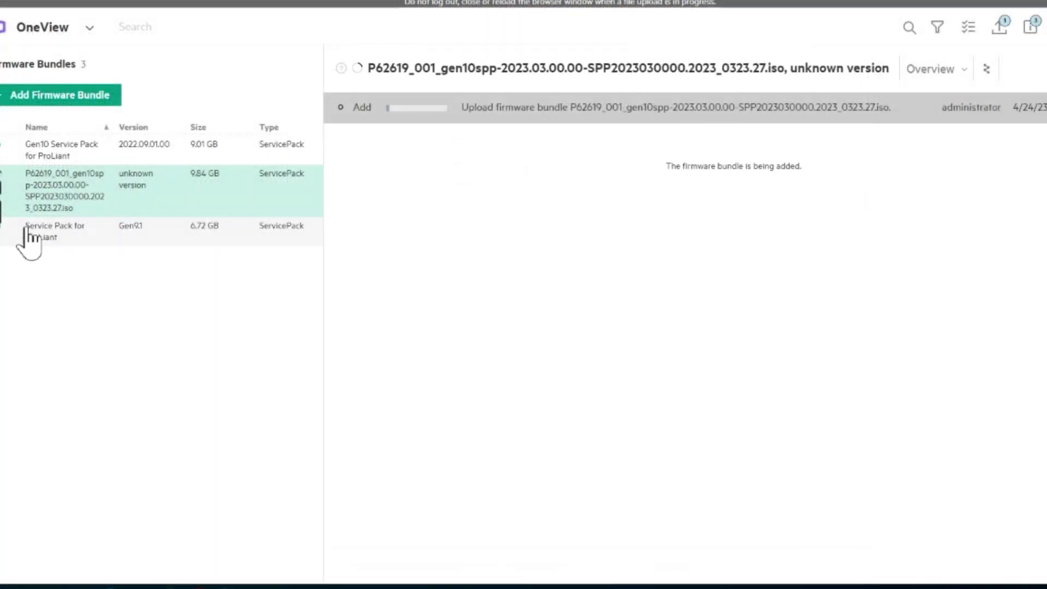
Step: Open Server Profiles, dismiss the Create Server Profile dialog, and view the gen10 profile
{"action": "left_click", "coordinate": [46, 28]}
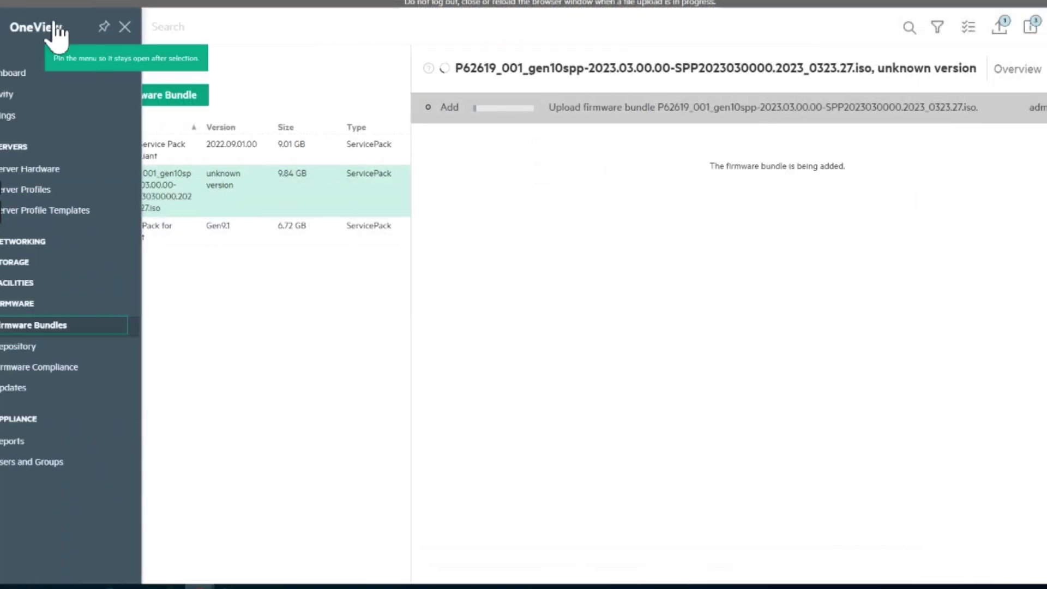
{"action": "left_click", "coordinate": [51, 190]}
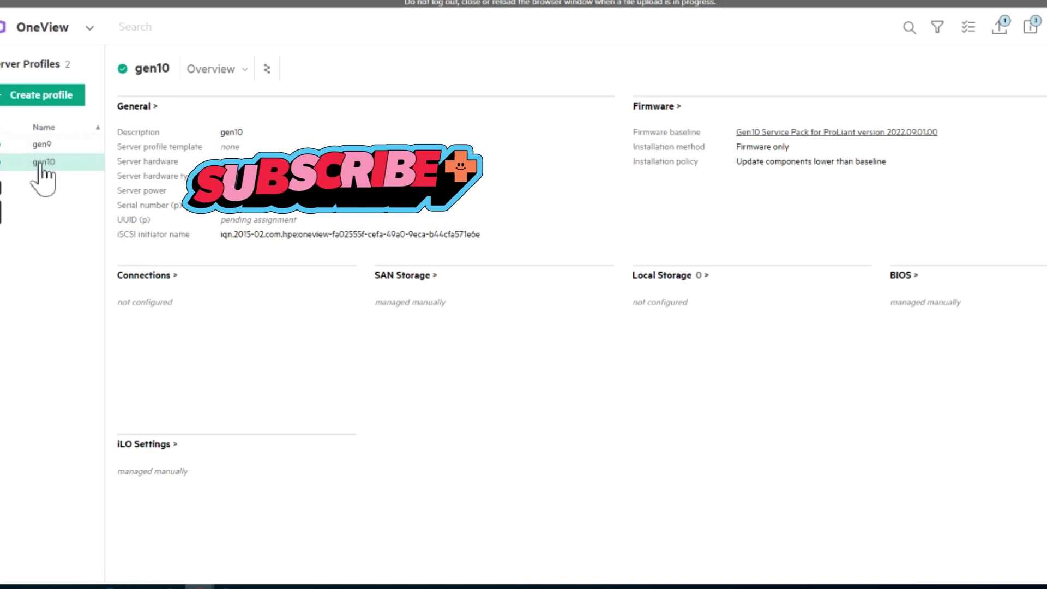
{"action": "left_click", "coordinate": [50, 98]}
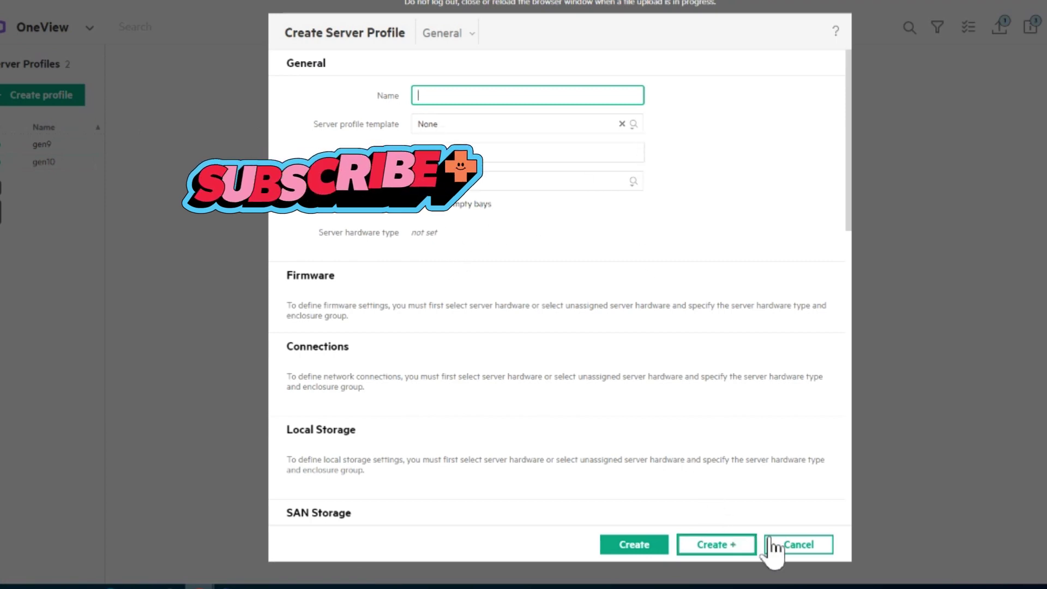
{"action": "left_click", "coordinate": [785, 546]}
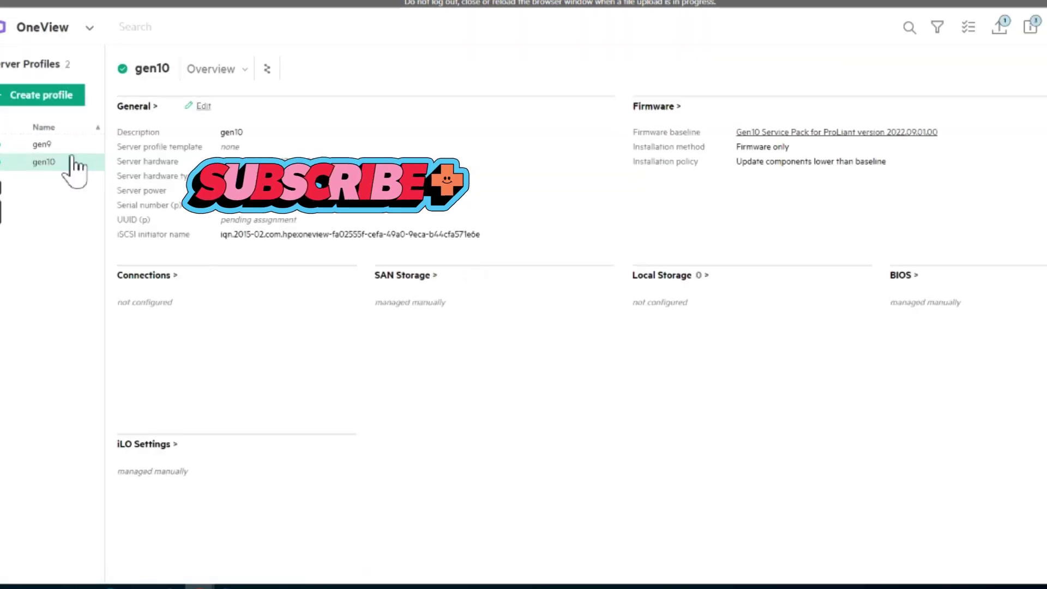
Step: Open the gen10 profile editor, leaving the server hardware type as DL325 Gen10 1
{"action": "left_click", "coordinate": [202, 107]}
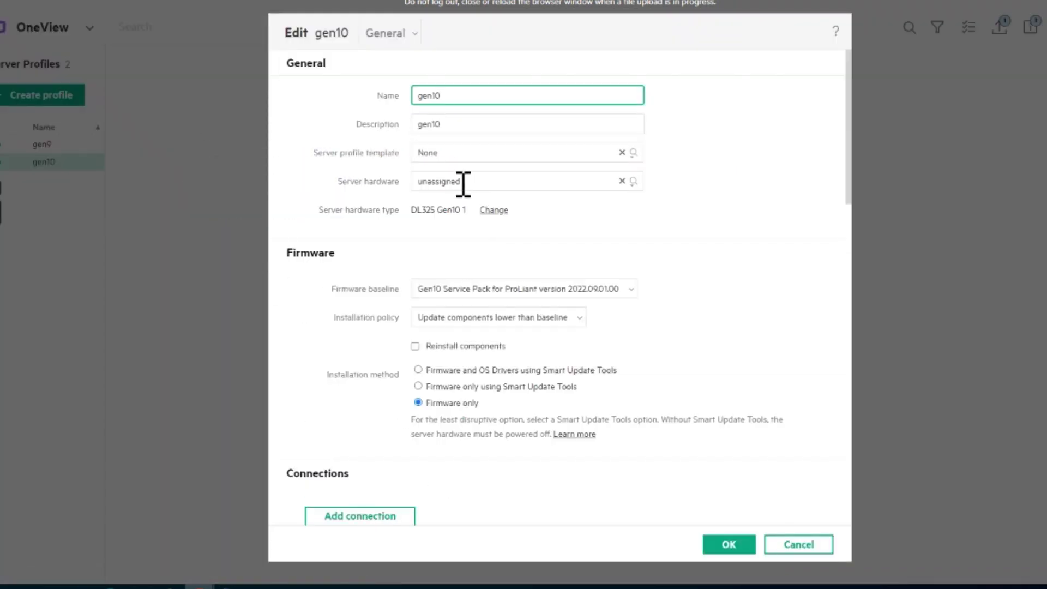
{"action": "left_click_drag", "start_coordinate": [418, 190], "coordinate": [467, 185]}
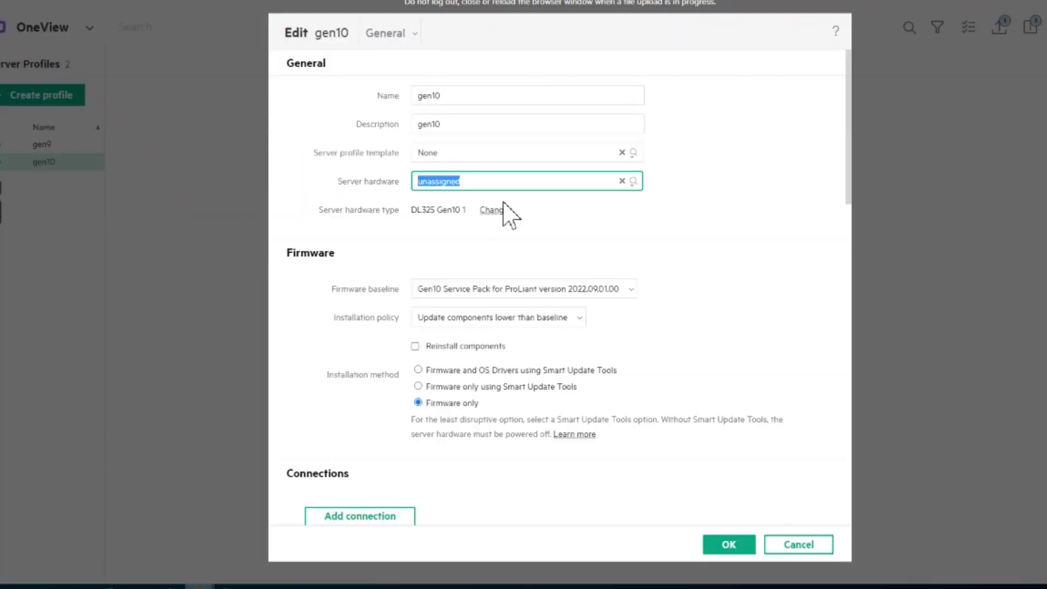
{"action": "left_click", "coordinate": [490, 212]}
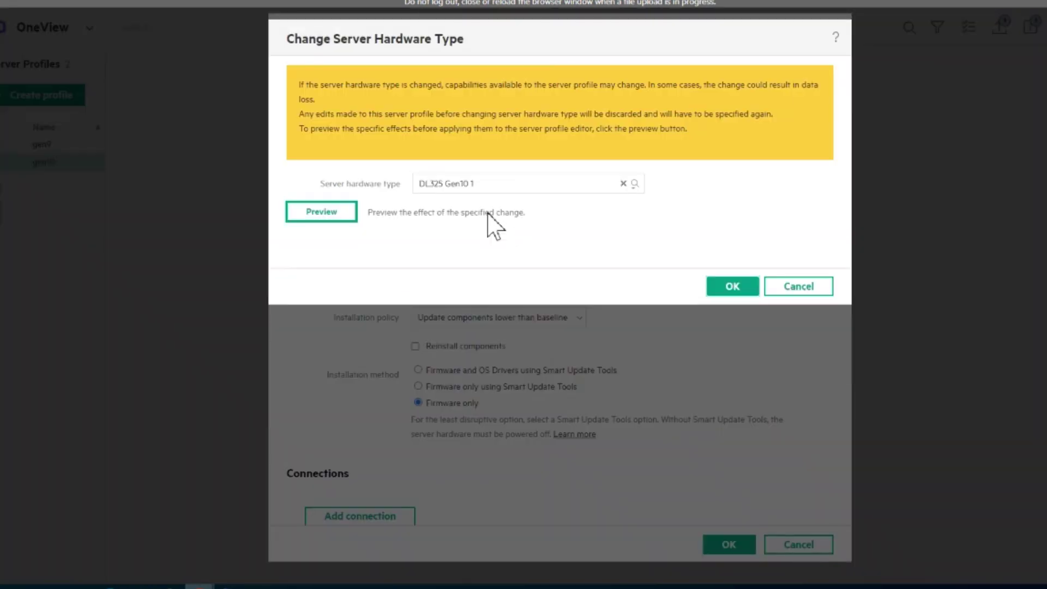
{"action": "left_click", "coordinate": [467, 189]}
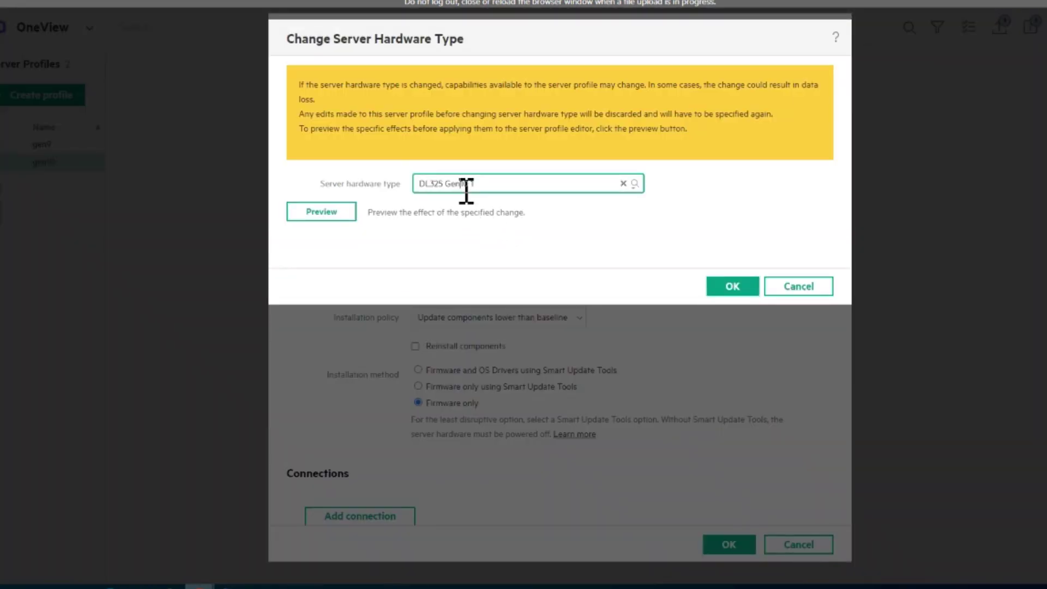
{"action": "left_click", "coordinate": [633, 185]}
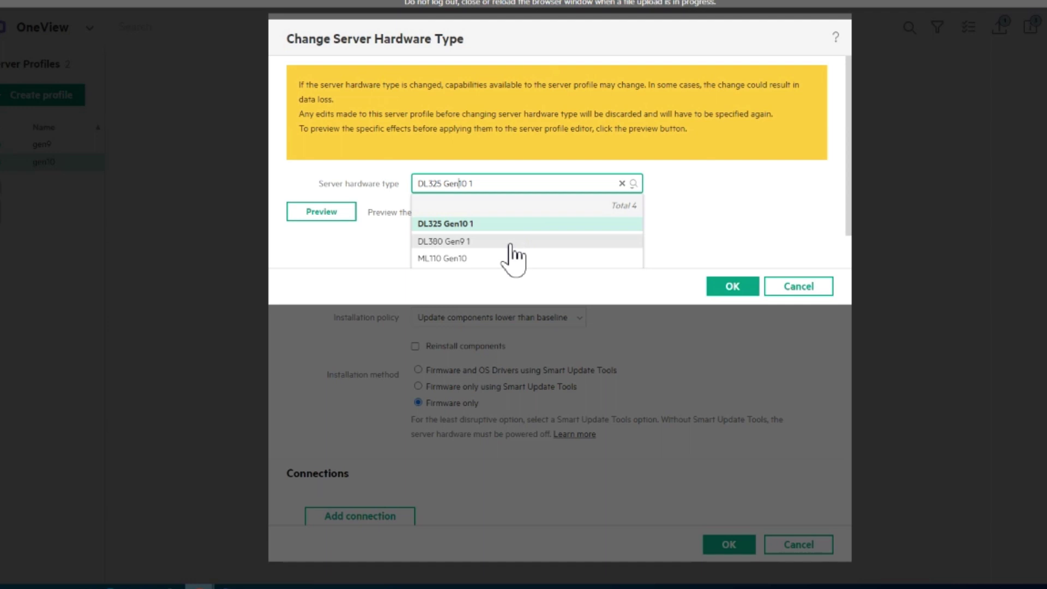
{"action": "left_click", "coordinate": [676, 199]}
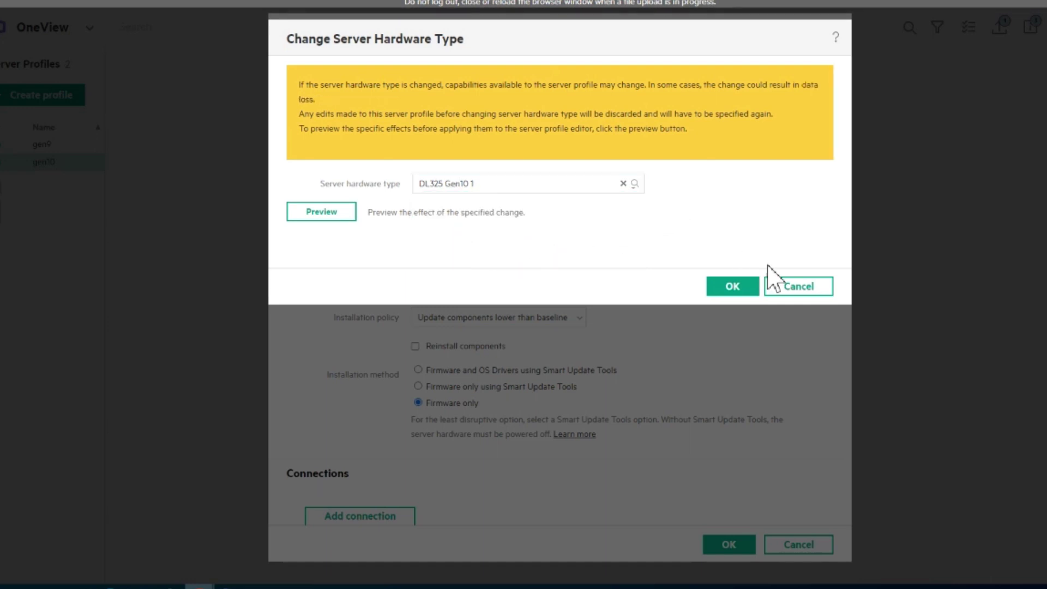
{"action": "left_click", "coordinate": [780, 285]}
Step: Pick the Gen10 Service Pack baseline, updating only components lower than baseline
{"action": "scroll", "coordinate": [578, 229], "scroll_direction": "down", "scroll_amount": 2}
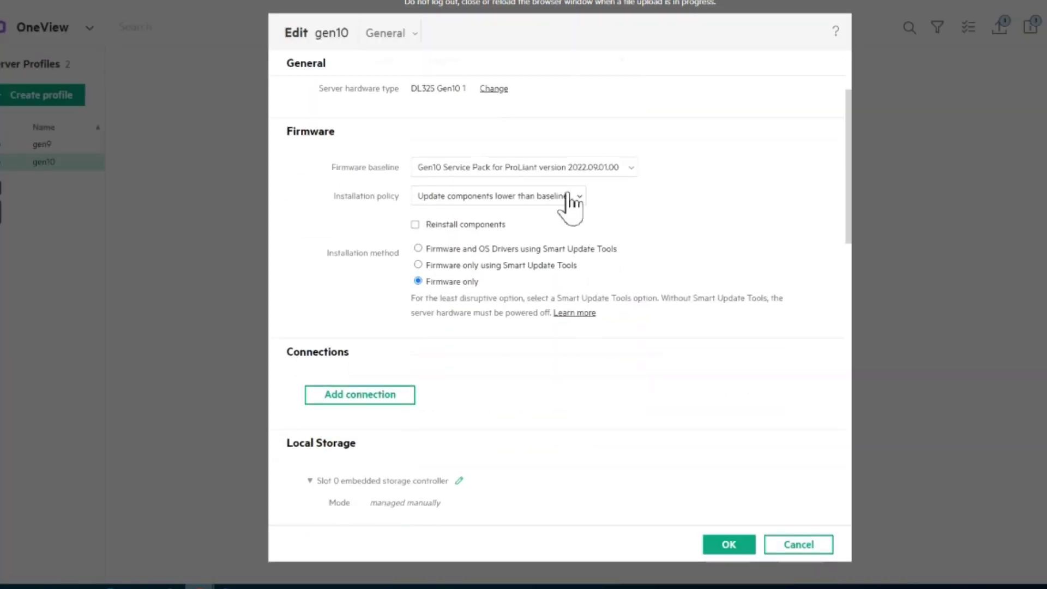
{"action": "left_click", "coordinate": [631, 169]}
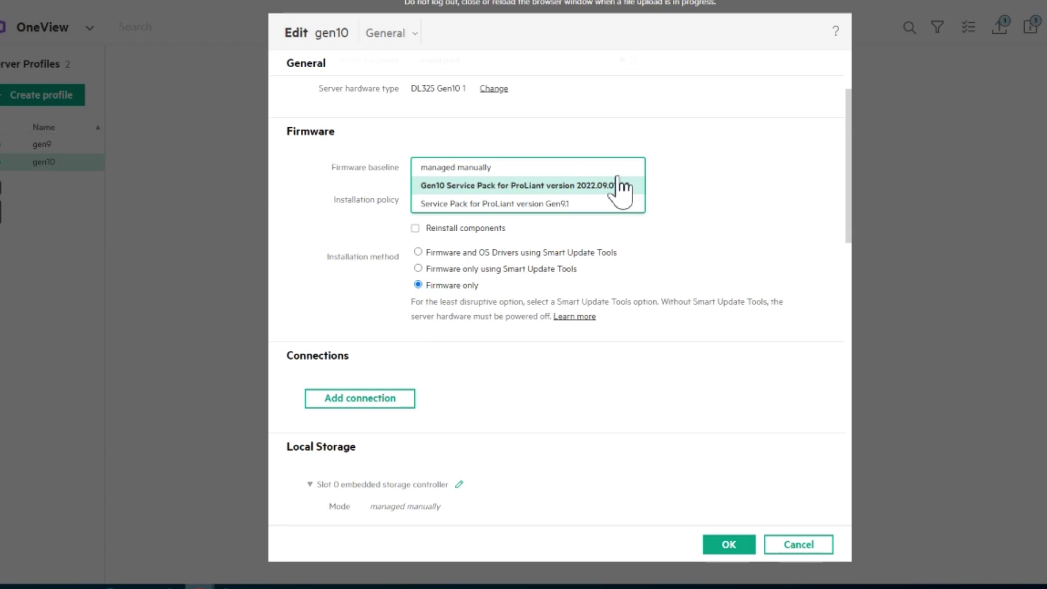
{"action": "left_click", "coordinate": [509, 184]}
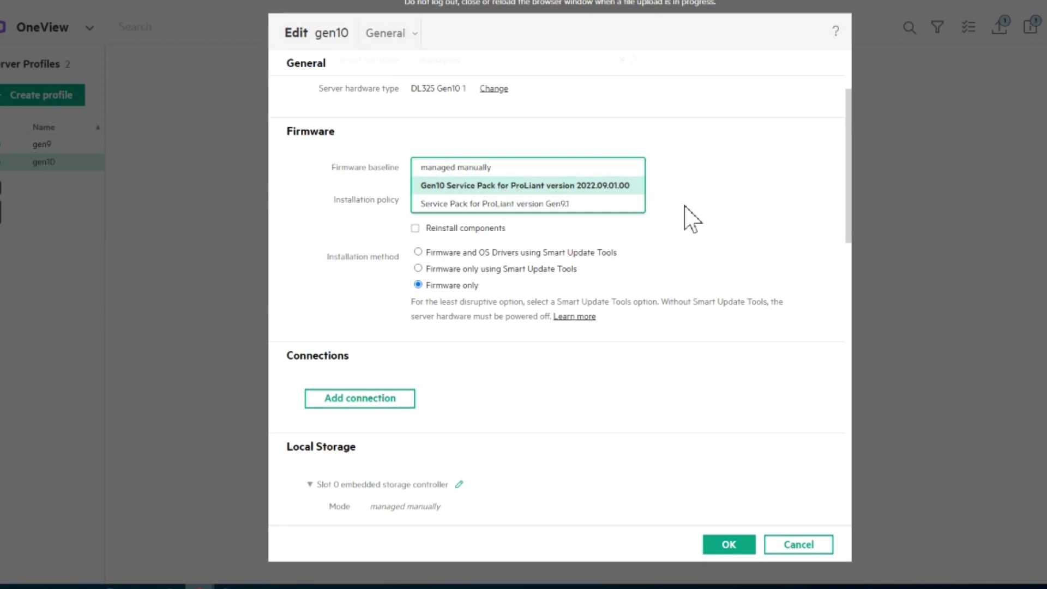
{"action": "mouse_move", "coordinate": [579, 210]}
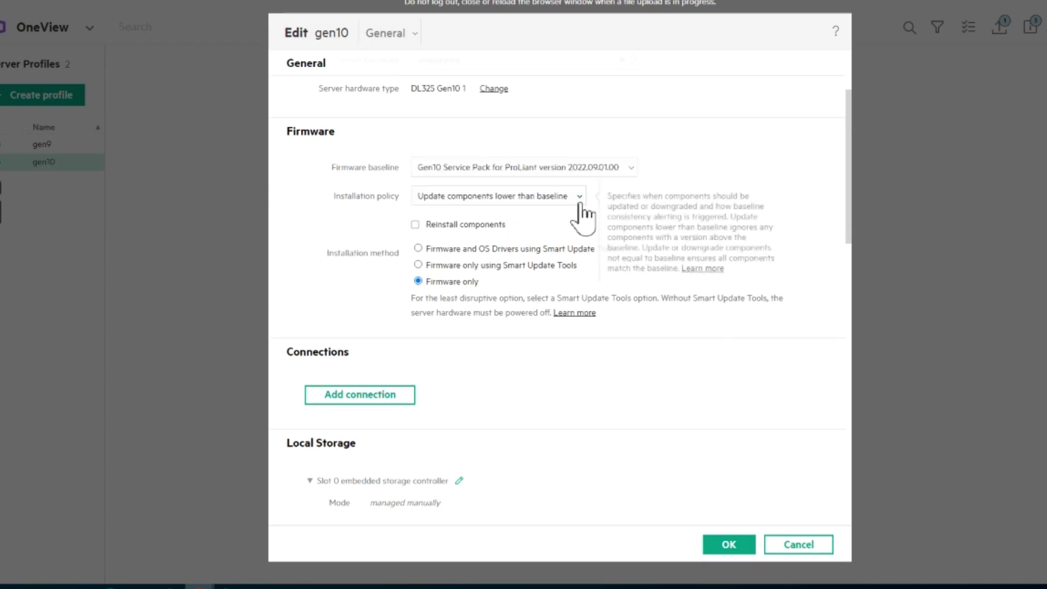
{"action": "left_click", "coordinate": [511, 203]}
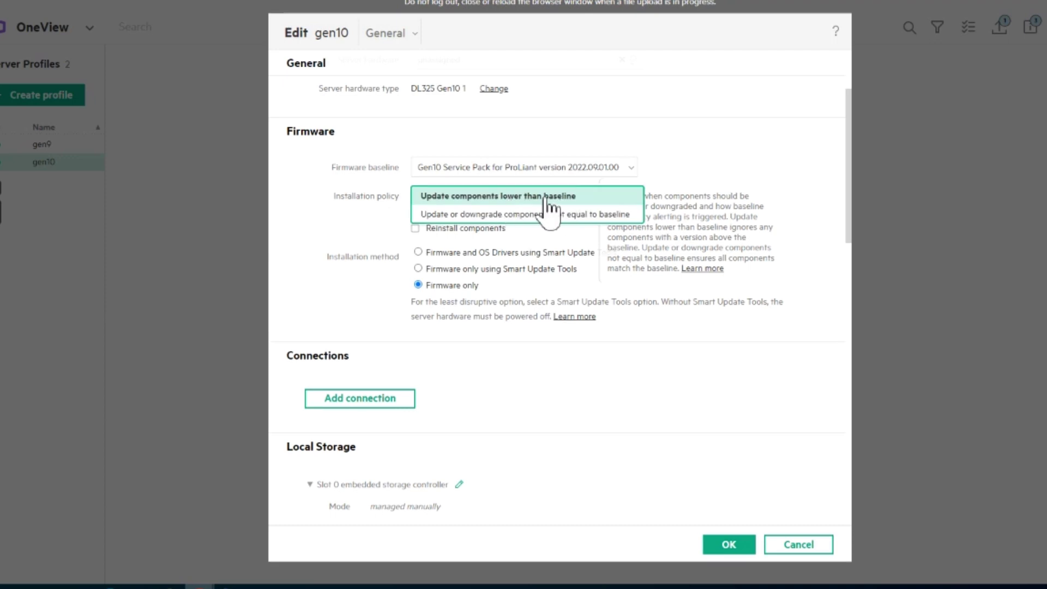
{"action": "left_click", "coordinate": [701, 158]}
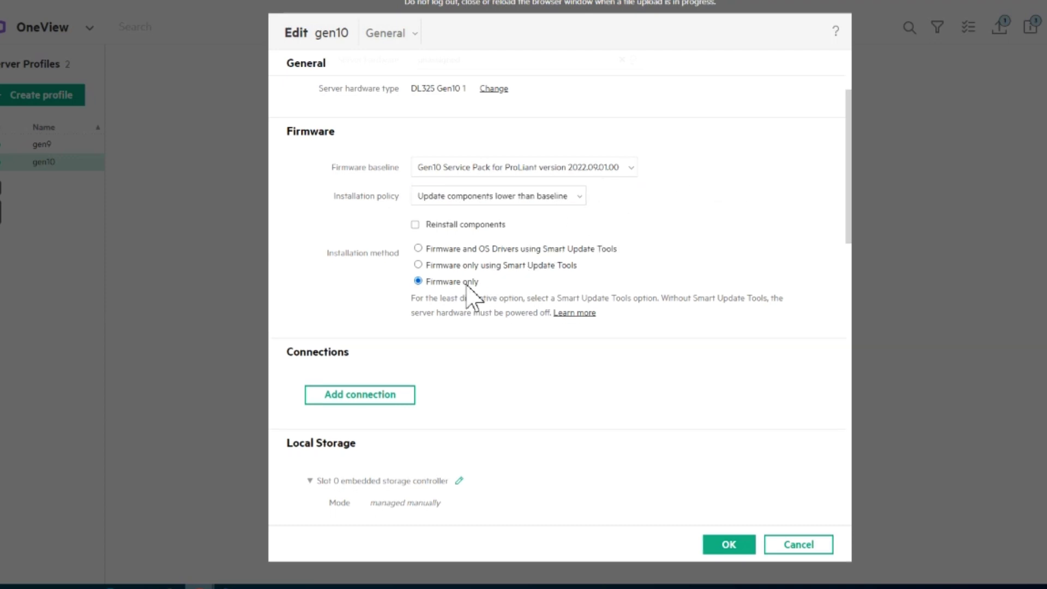
Step: Review the remaining sections and cancel the editor without saving
{"action": "scroll", "coordinate": [480, 349], "scroll_direction": "down", "scroll_amount": 4}
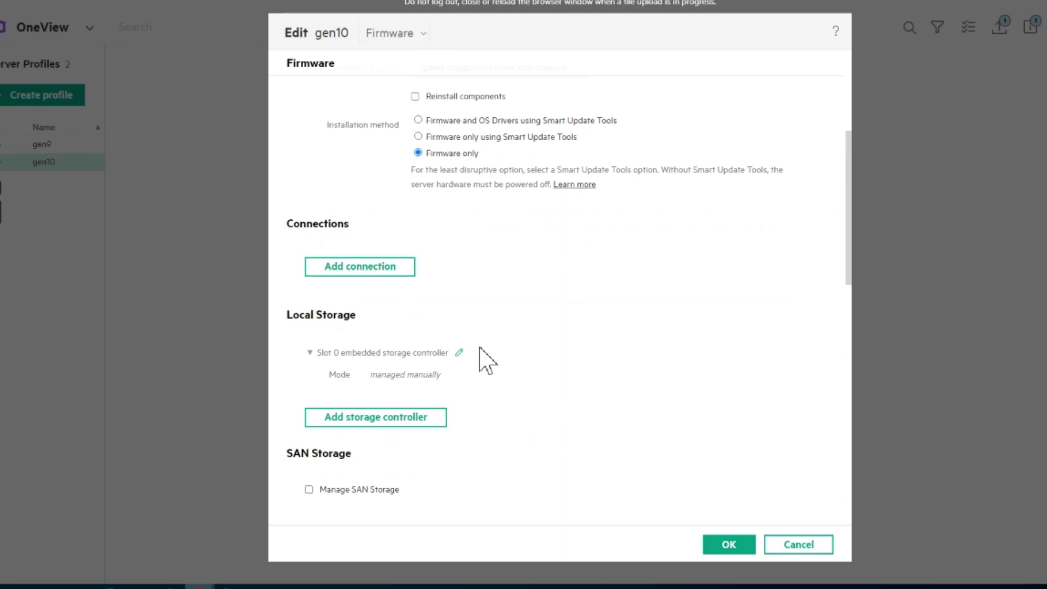
{"action": "scroll", "coordinate": [487, 308], "scroll_direction": "down", "scroll_amount": 1}
{"action": "scroll", "coordinate": [493, 321], "scroll_direction": "down", "scroll_amount": 7}
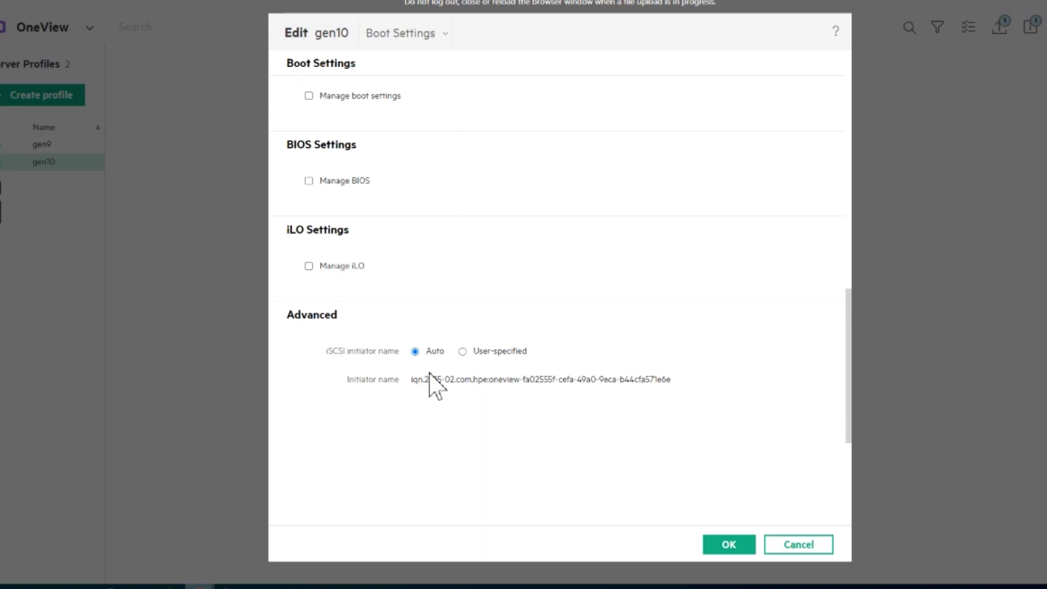
{"action": "left_click", "coordinate": [791, 545]}
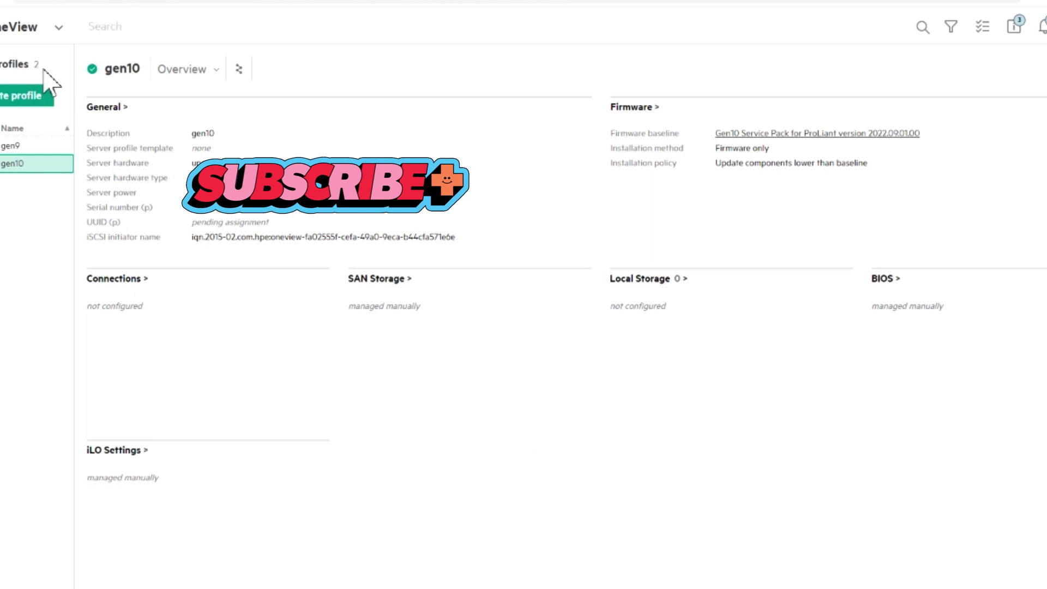
Step: Navigate to Server Profiles and open the gen10 profile for editing
{"action": "left_click", "coordinate": [28, 32]}
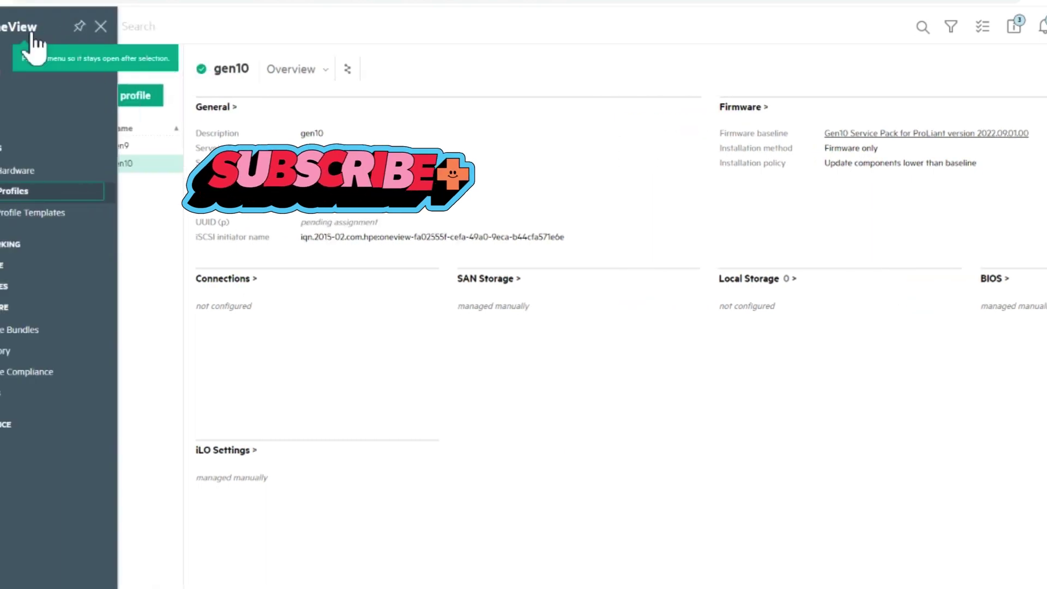
{"action": "left_click", "coordinate": [34, 192]}
{"action": "left_click", "coordinate": [38, 163]}
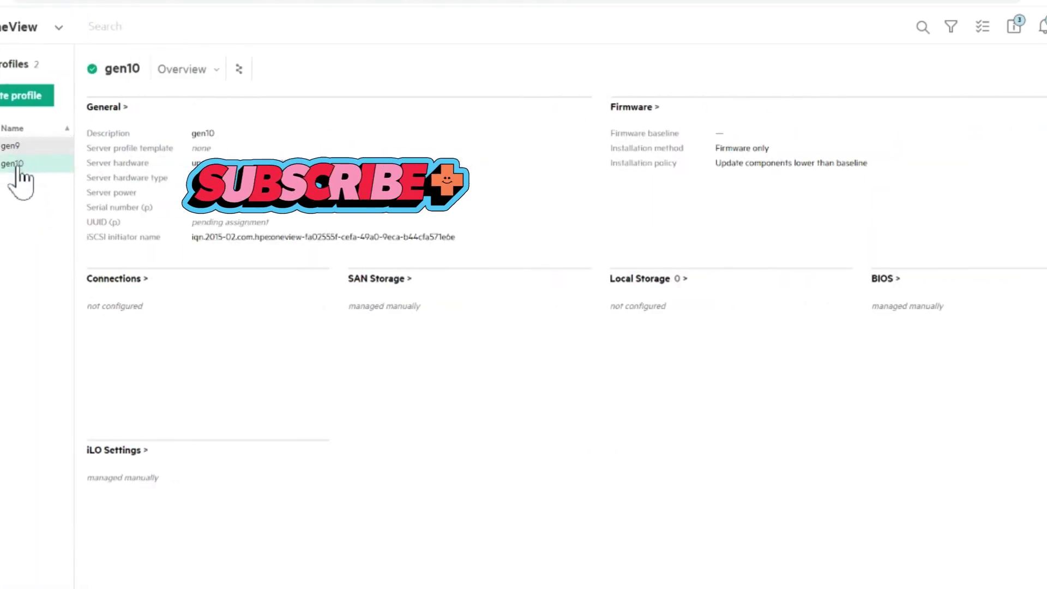
{"action": "left_click", "coordinate": [174, 107]}
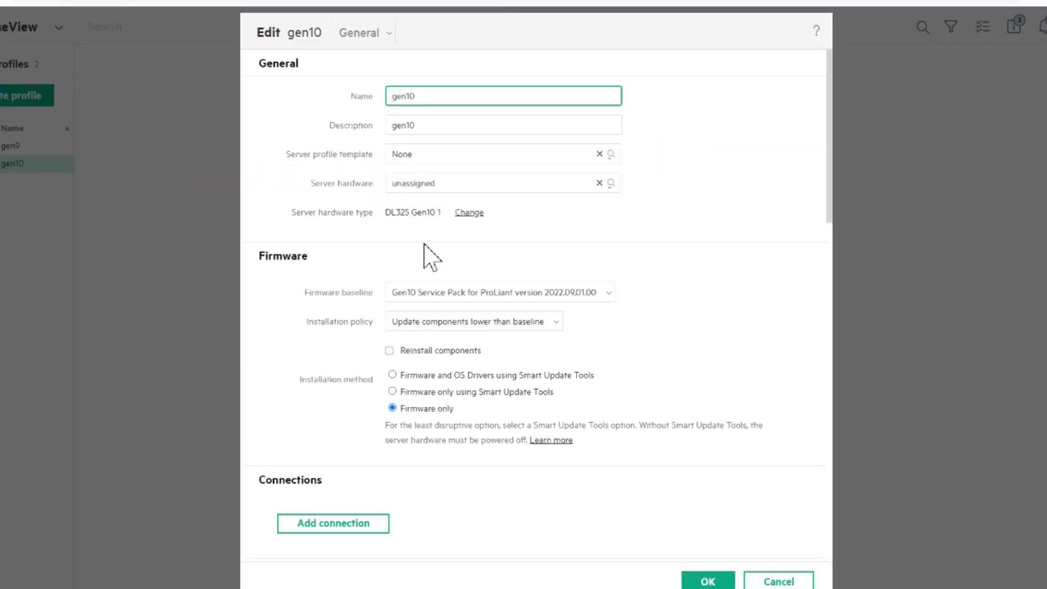
Step: Set the firmware baseline to Gen10 SPP 2023.03.00.00, keeping DL325 Gen10 1 hardware
{"action": "left_click", "coordinate": [419, 299]}
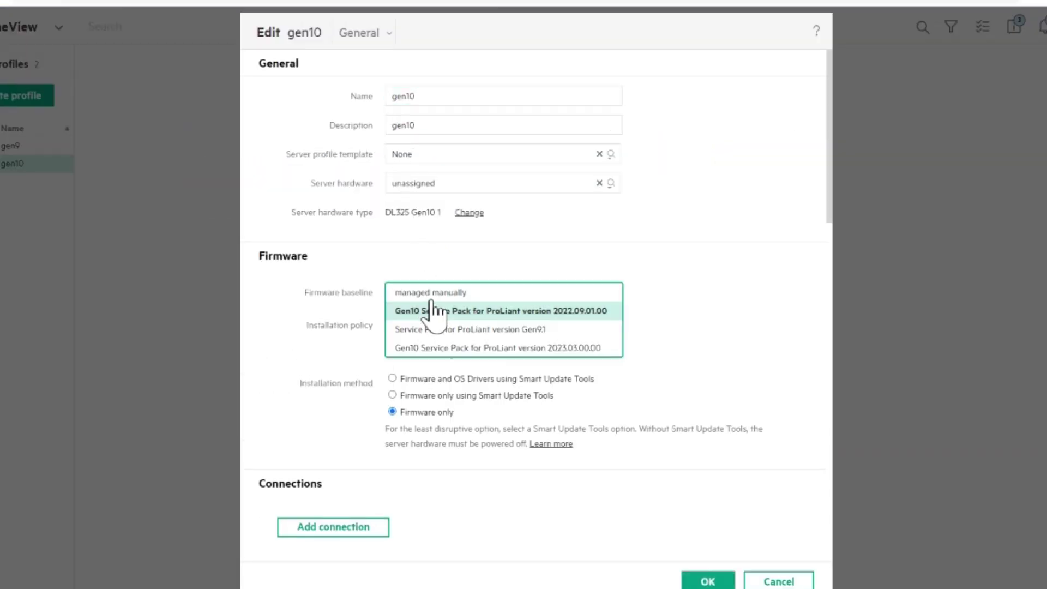
{"action": "left_click", "coordinate": [435, 348]}
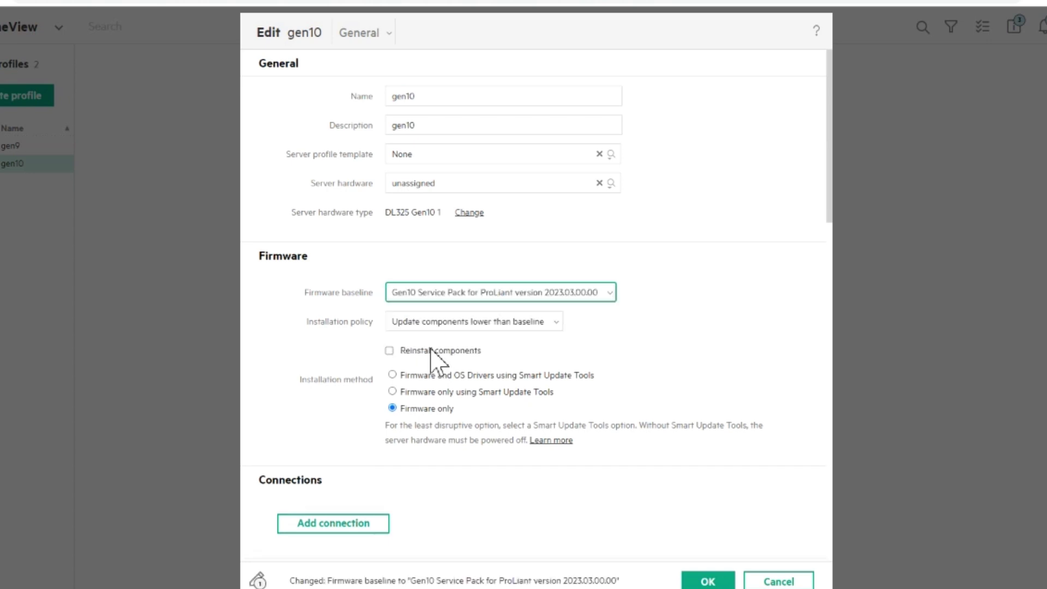
{"action": "left_click", "coordinate": [470, 214]}
{"action": "left_click", "coordinate": [419, 186]}
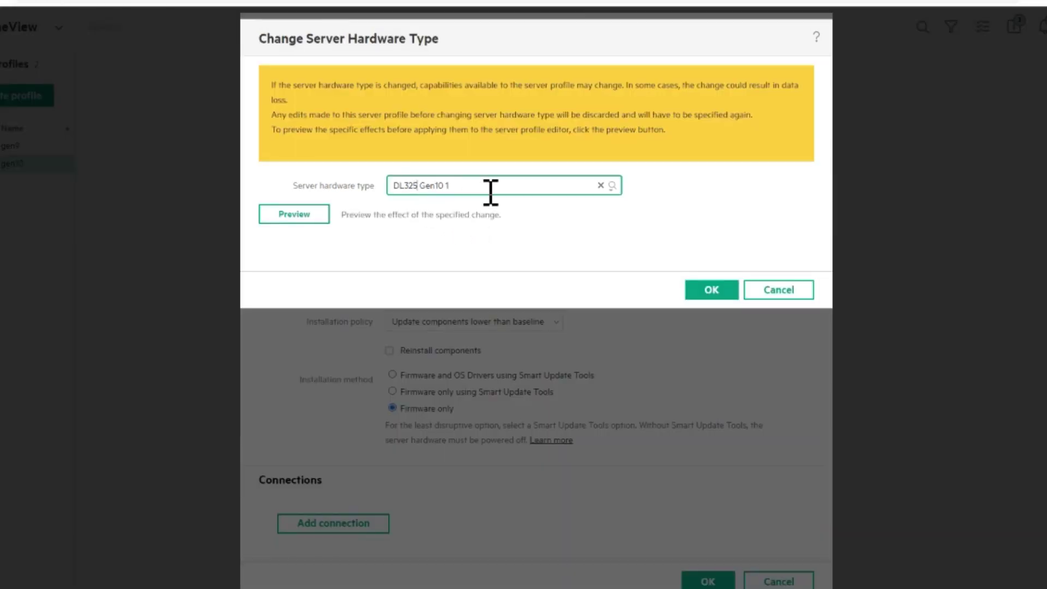
{"action": "left_click", "coordinate": [612, 186]}
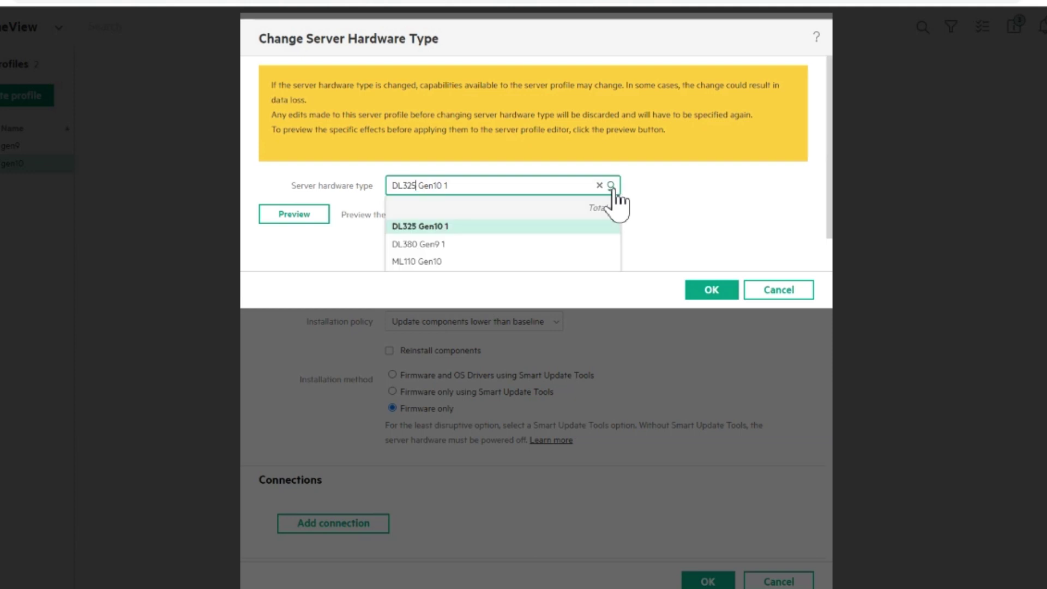
{"action": "left_click", "coordinate": [611, 186]}
{"action": "left_click", "coordinate": [714, 289]}
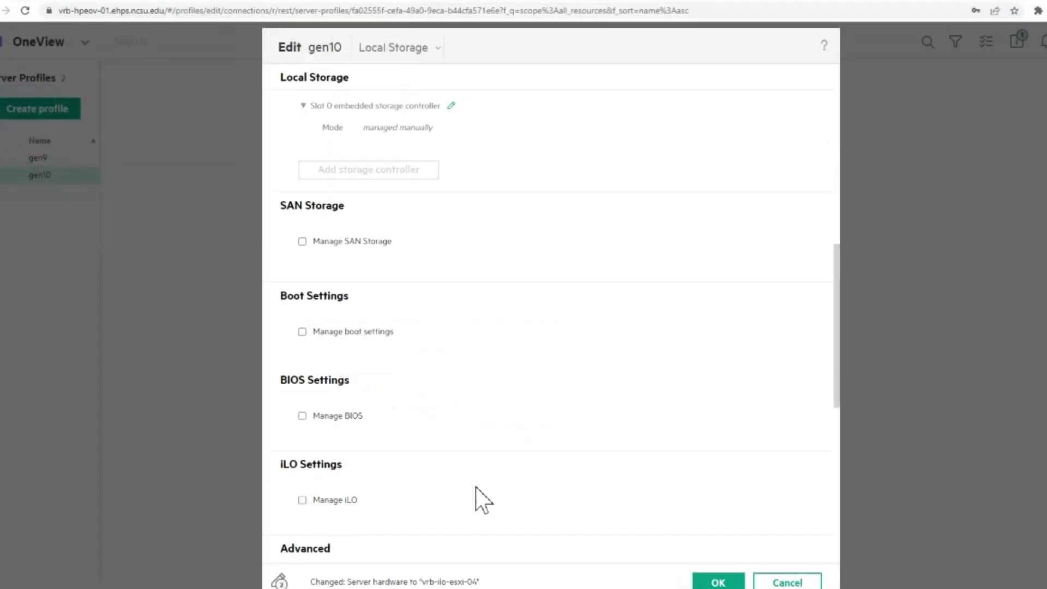
Step: Scroll through the Edit gen10 dialog and submit it with OK
{"action": "scroll", "coordinate": [476, 491], "scroll_direction": "down", "scroll_amount": 1}
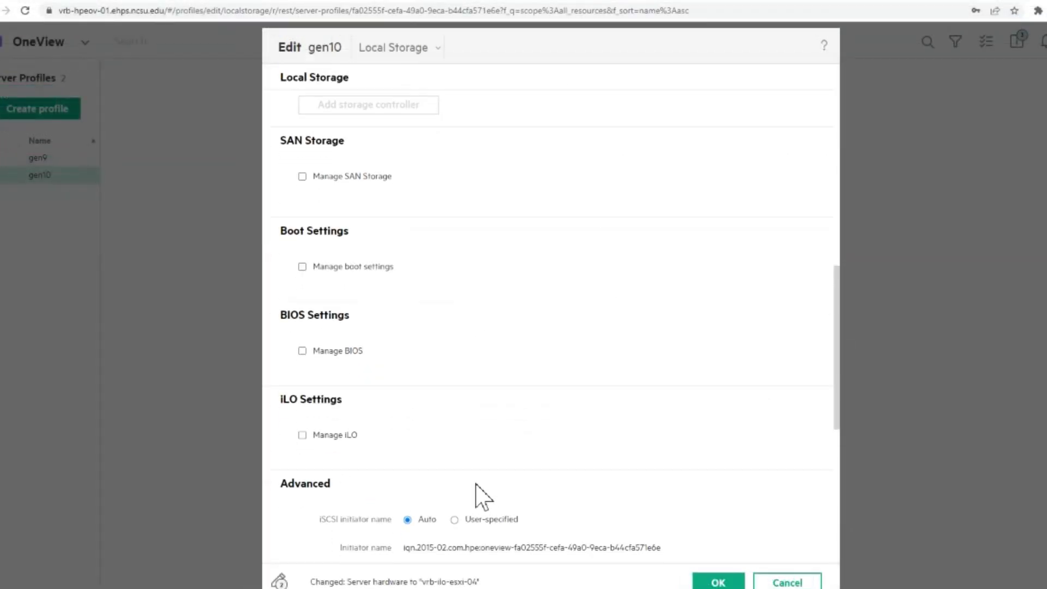
{"action": "scroll", "coordinate": [479, 495], "scroll_direction": "down", "scroll_amount": 5}
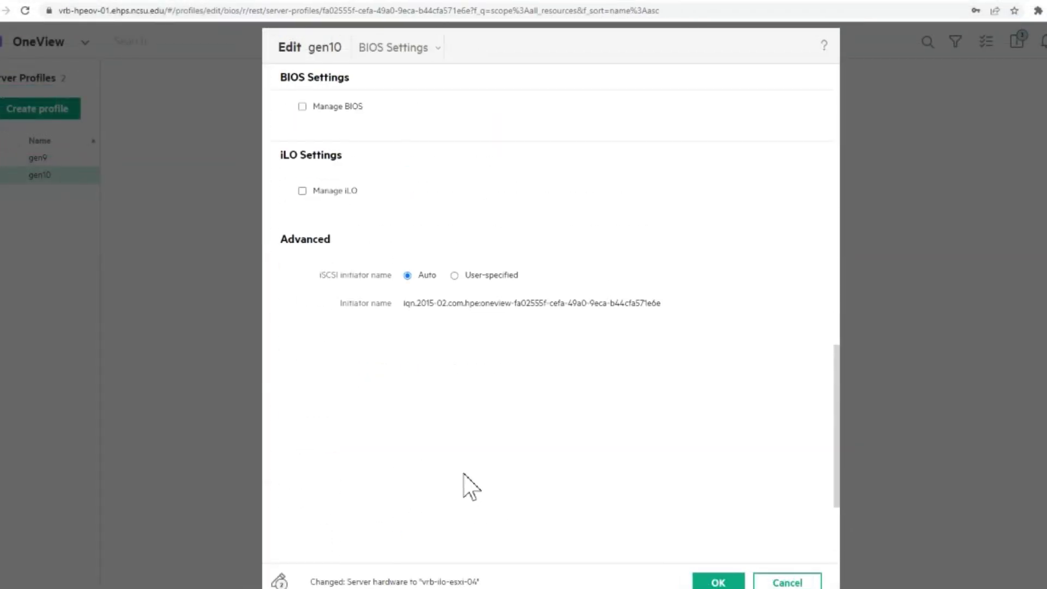
{"action": "scroll", "coordinate": [470, 485], "scroll_direction": "up", "scroll_amount": 5}
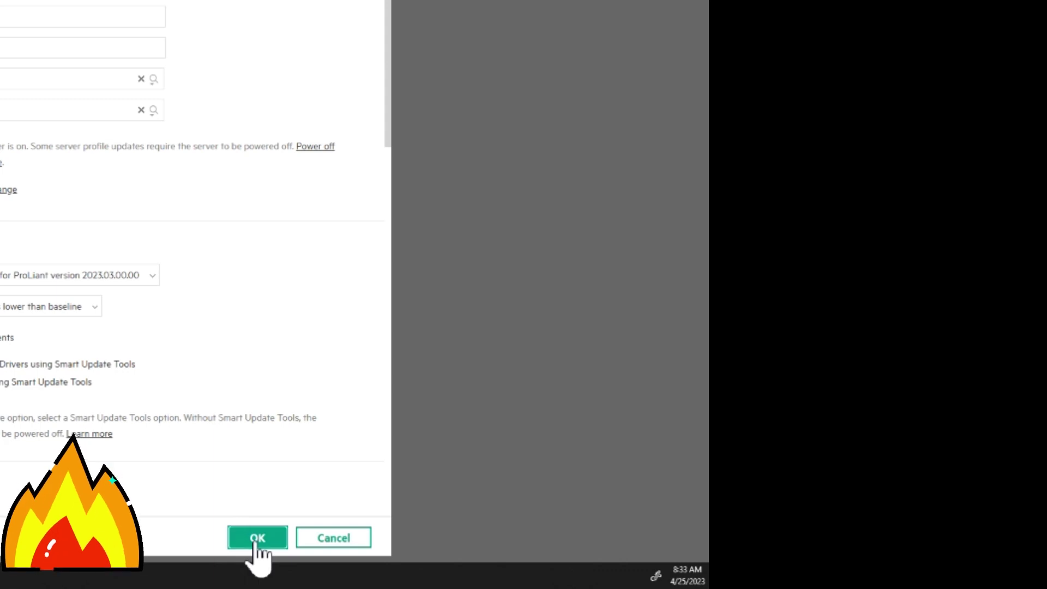
{"action": "left_click", "coordinate": [257, 537]}
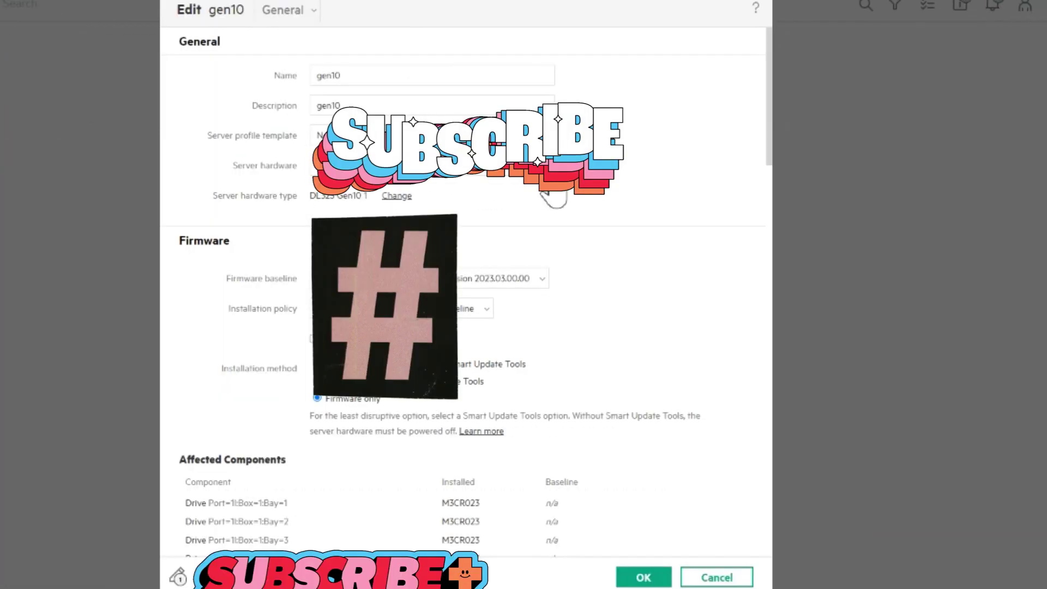
Step: Assign a server to gen10, choose the 2023.03.00.00 baseline, and review Affected Components
{"action": "left_click", "coordinate": [545, 174]}
{"action": "left_click", "coordinate": [556, 180]}
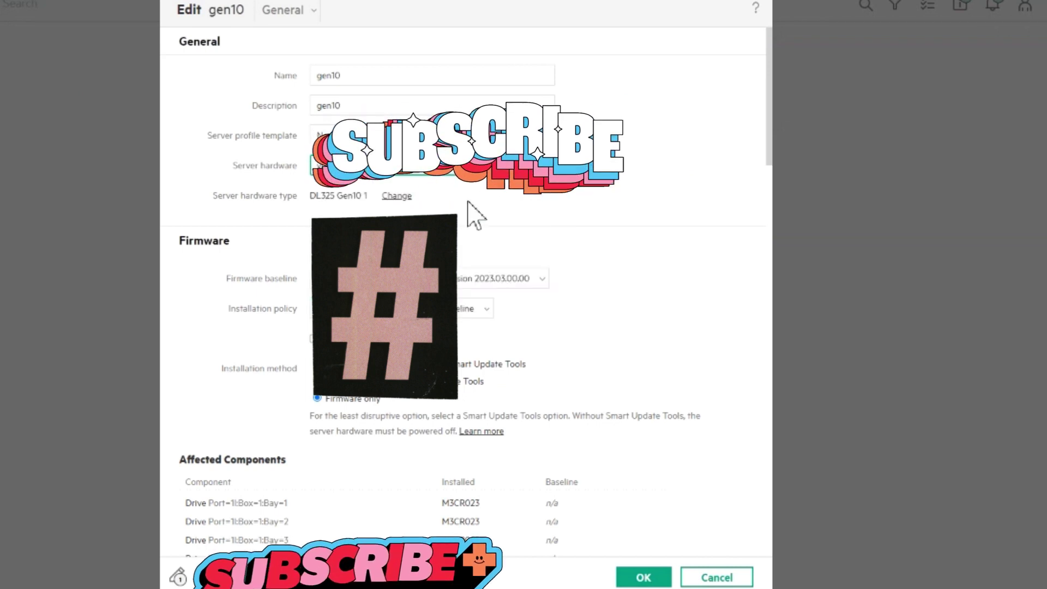
{"action": "left_click", "coordinate": [486, 280]}
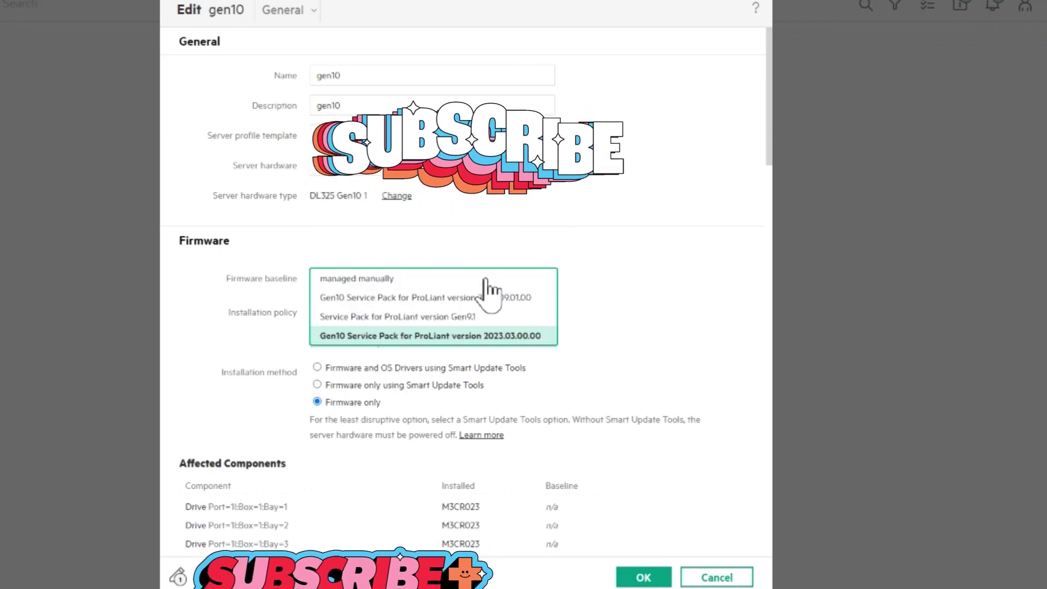
{"action": "left_click", "coordinate": [465, 335]}
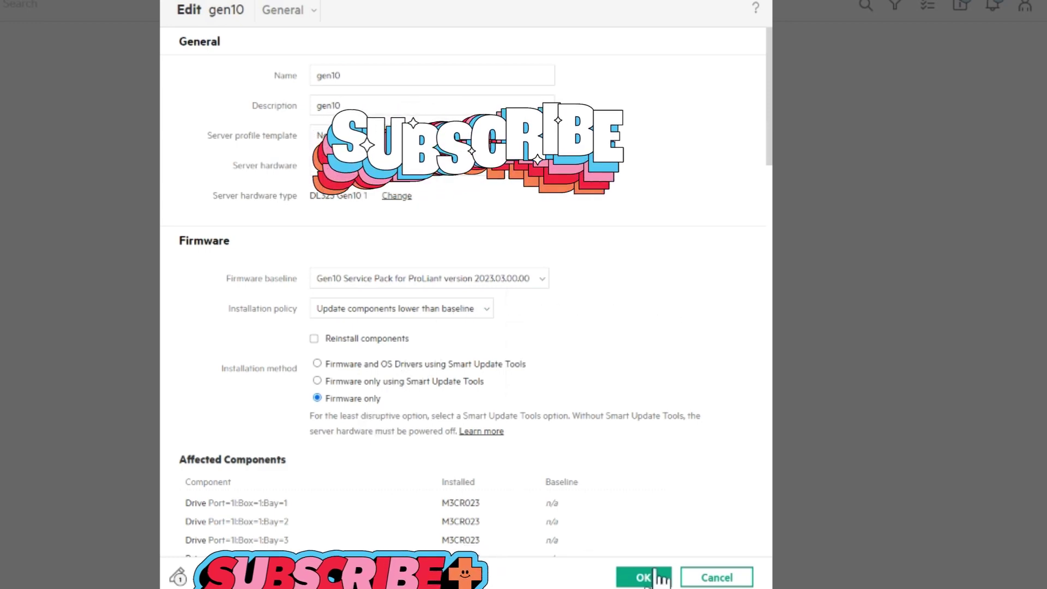
{"action": "scroll", "coordinate": [571, 474], "scroll_direction": "down", "scroll_amount": 7}
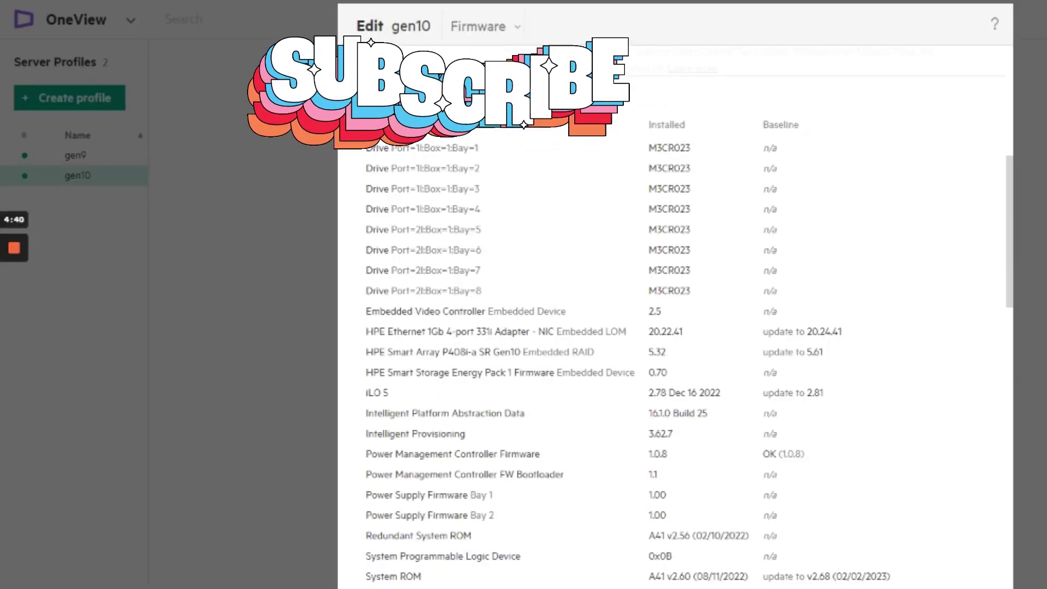
Step: Save the gen10 profile and check its Apply profile: gen10 firmware update activity
{"action": "left_click", "coordinate": [709, 567]}
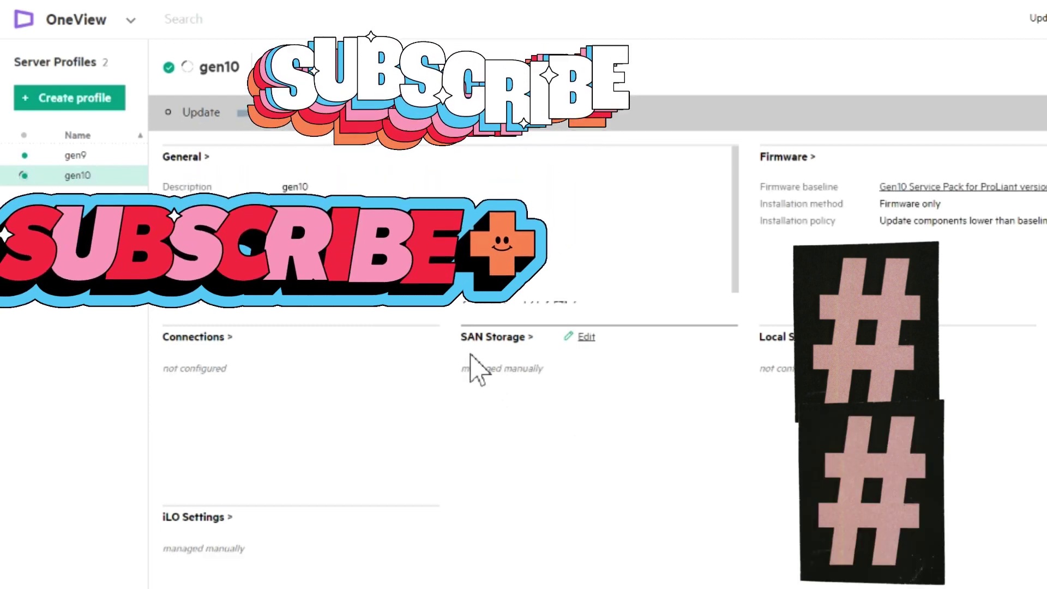
{"action": "left_click", "coordinate": [240, 222]}
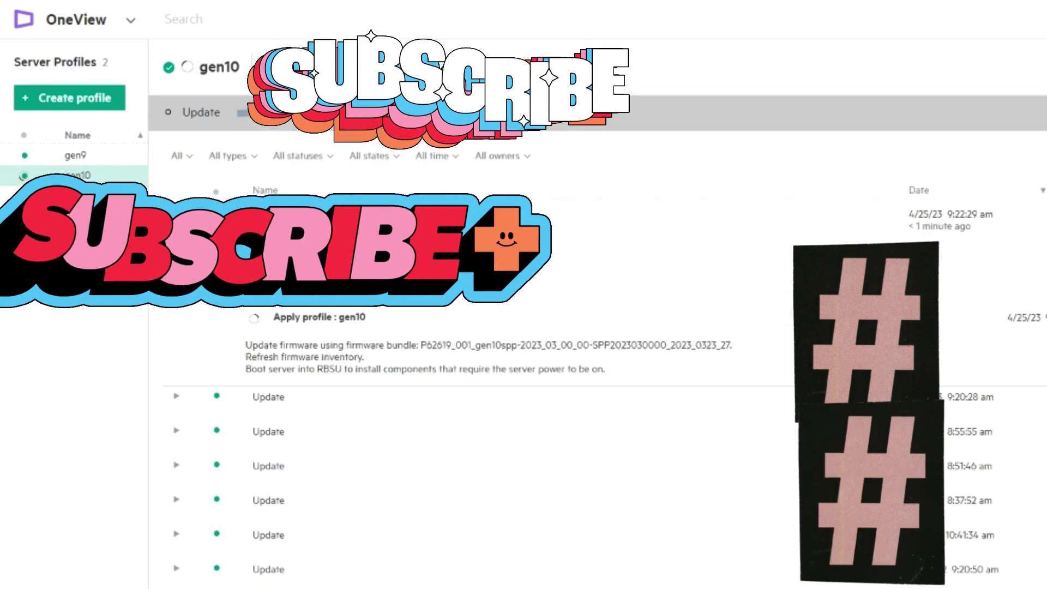